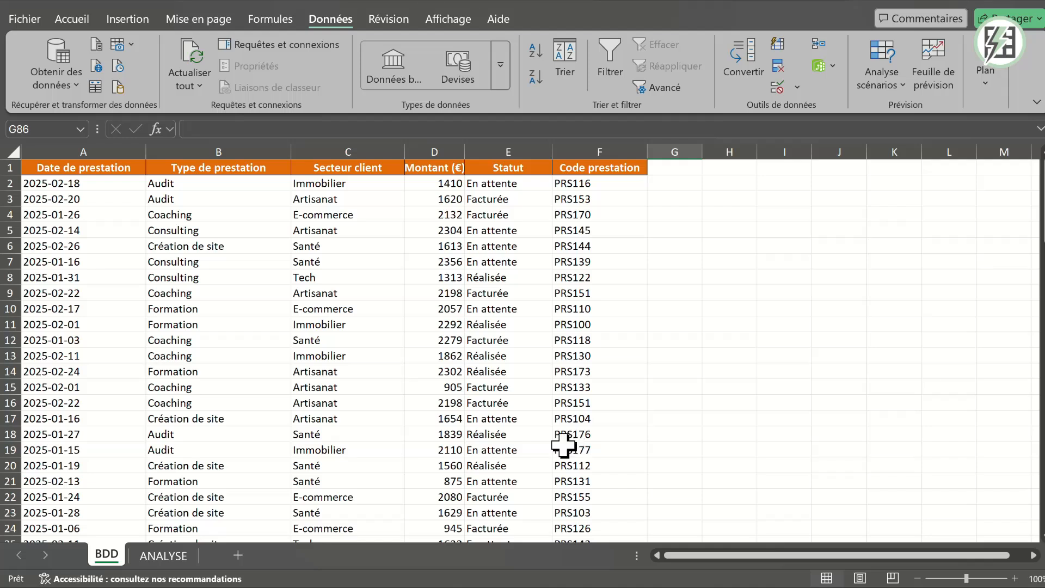
# - Count the filled cells in the Code prestation column of the BDD sheet, from F2 down to the last row
pyautogui.scroll(-6, 563, 445)
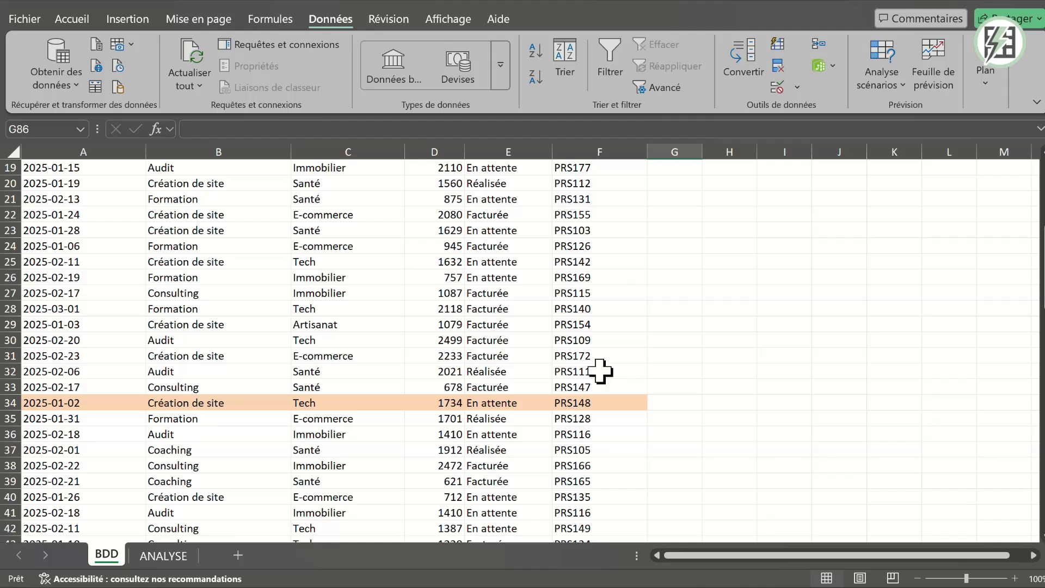
pyautogui.scroll(6, 601, 185)
pyautogui.click(601, 184)
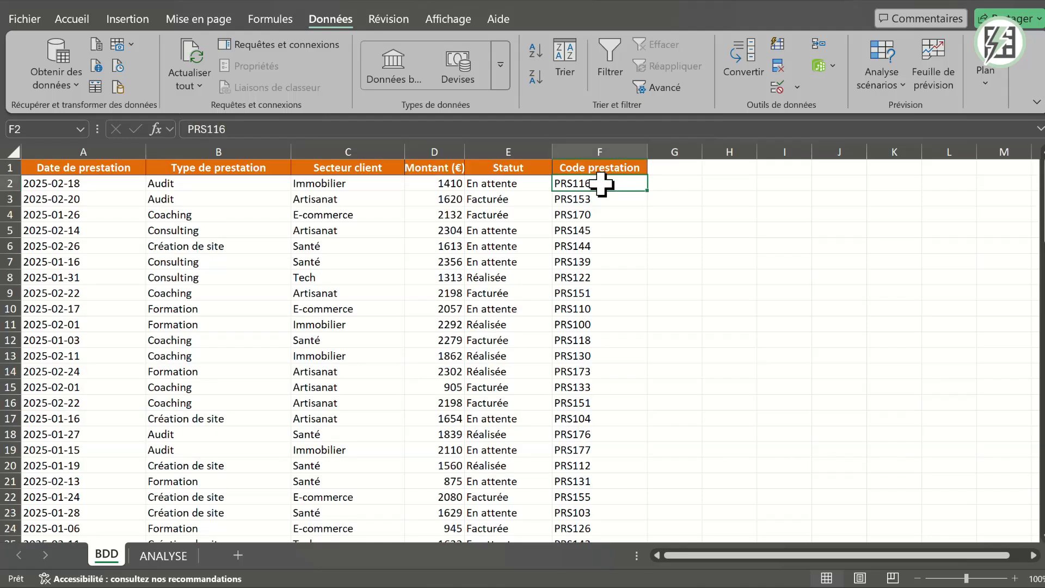
pyautogui.hotkey('ctrl', 'shift', 'Down')
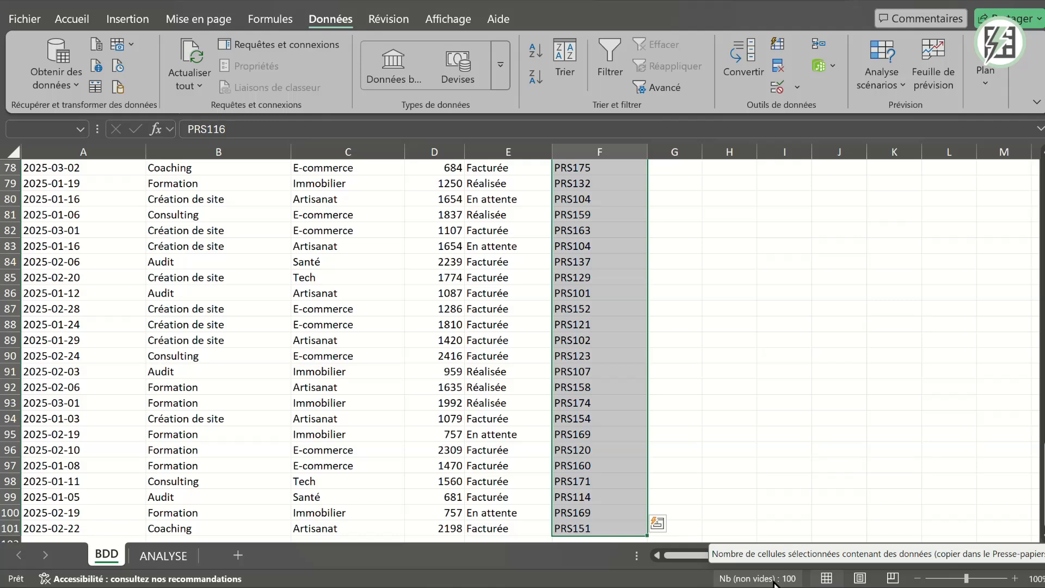
pyautogui.scroll(20, 722, 471)
pyautogui.click(721, 471)
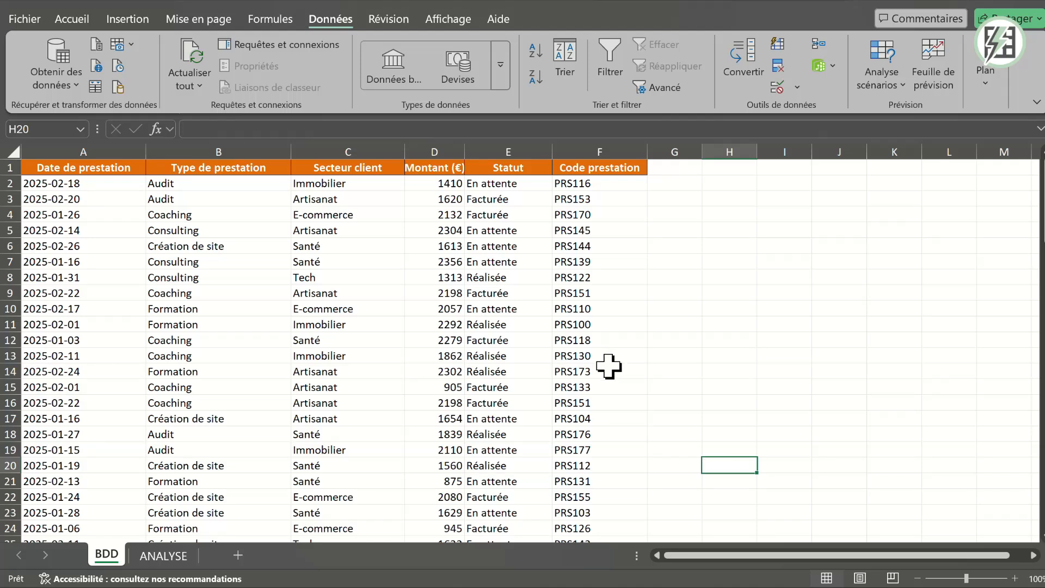
# - Compare the highlighted PRS148 rows, selecting A34:F34 together with A45:F45 and checking further down for other repeats
pyautogui.scroll(-9, 609, 365)
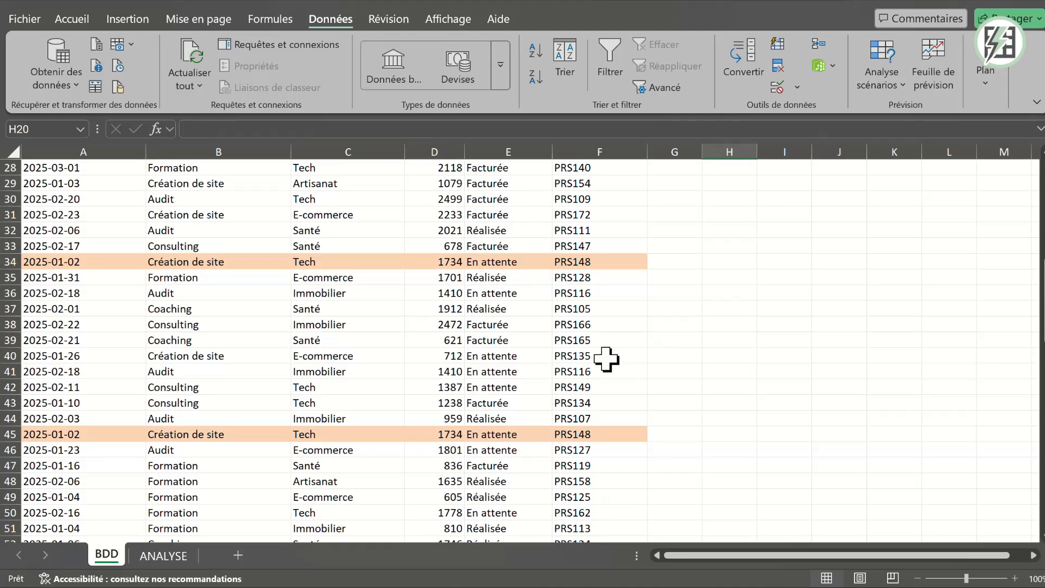
pyautogui.moveTo(60, 262); pyautogui.dragTo(566, 263)
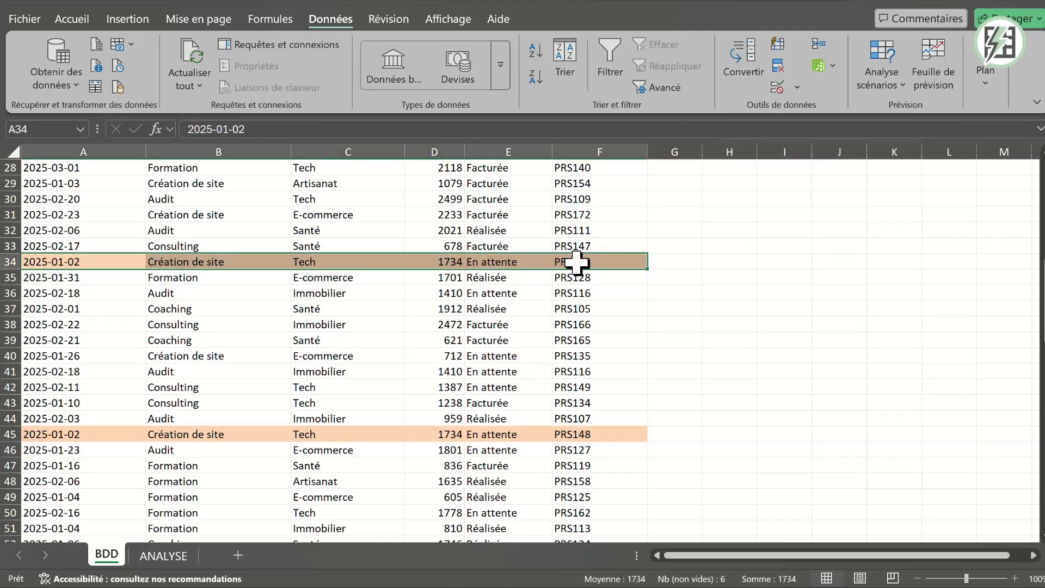
pyautogui.moveTo(51, 434); pyautogui.dragTo(620, 434)
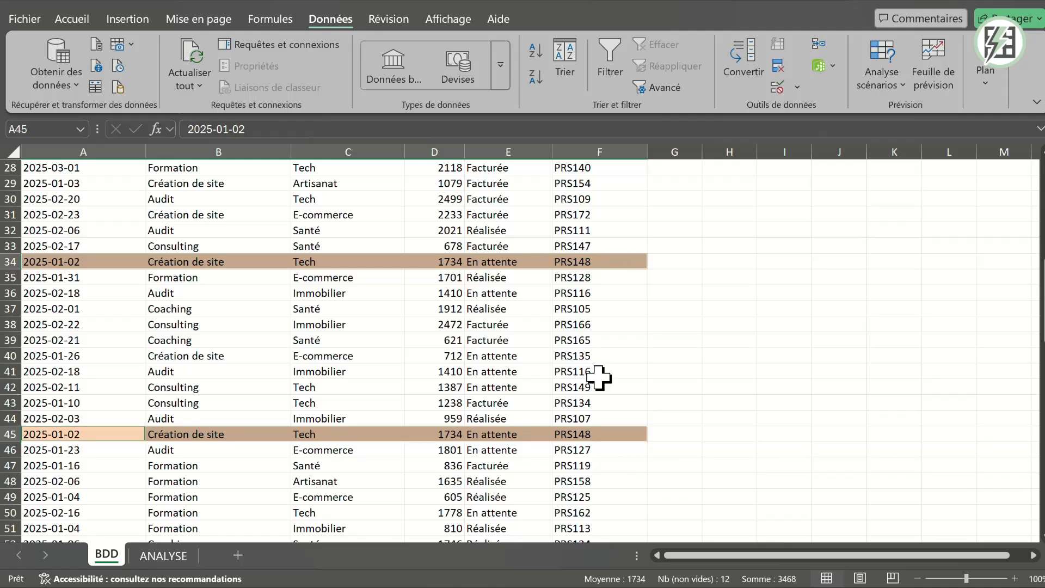
pyautogui.scroll(-12, 601, 374)
pyautogui.scroll(-3, 601, 370)
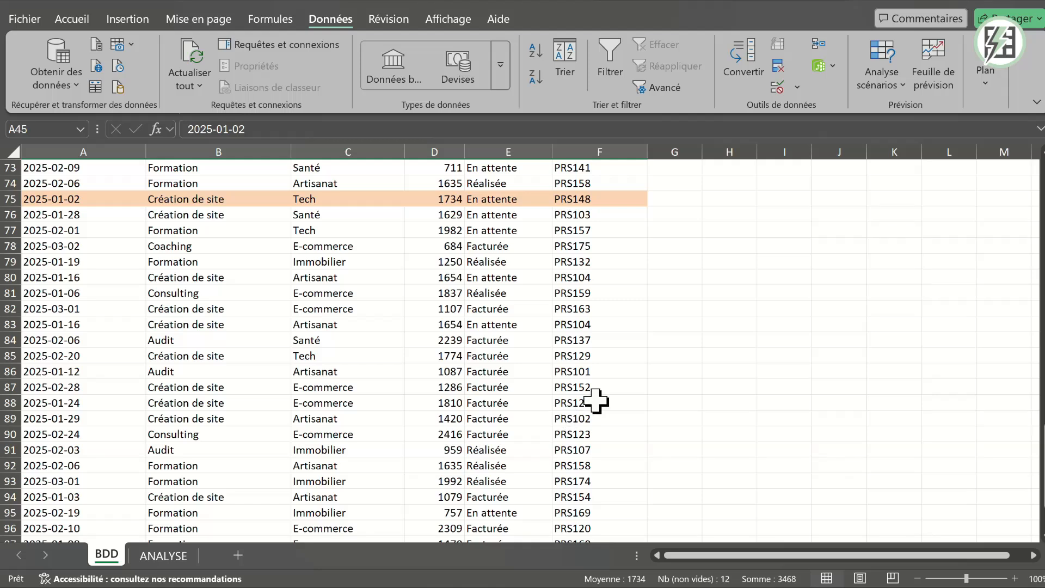
pyautogui.scroll(20, 596, 401)
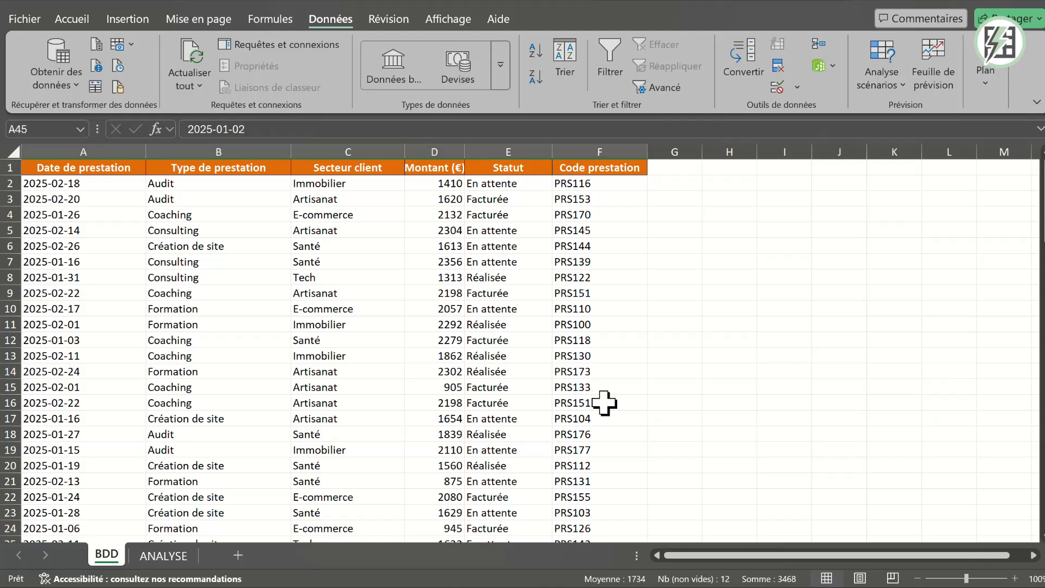
# - Remove the duplicate rows from the whole BDD table, headers included, comparing all columns
pyautogui.click(88, 170)
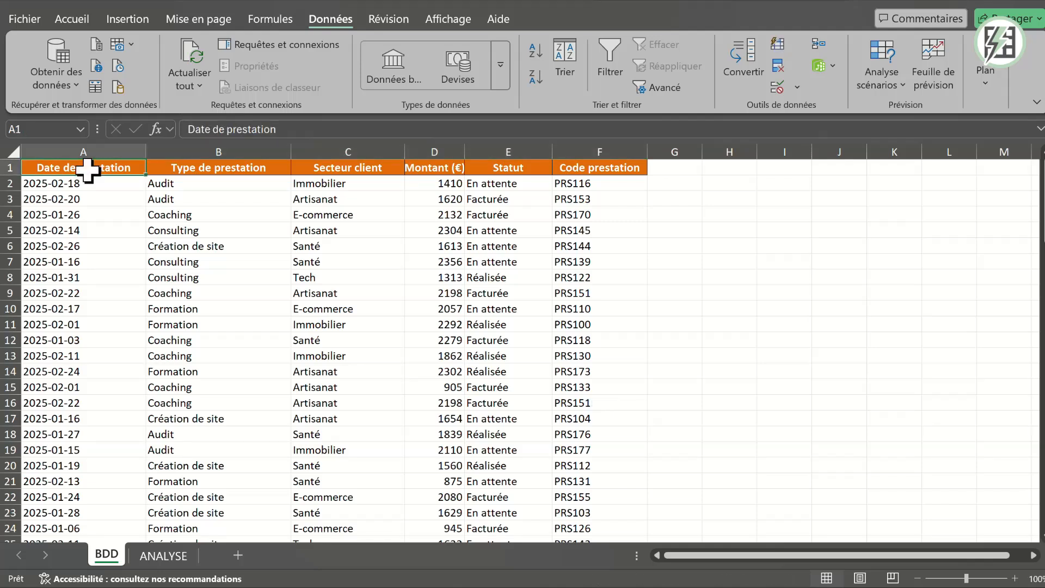
pyautogui.hotkey('ctrl', 'shift', 'Right')
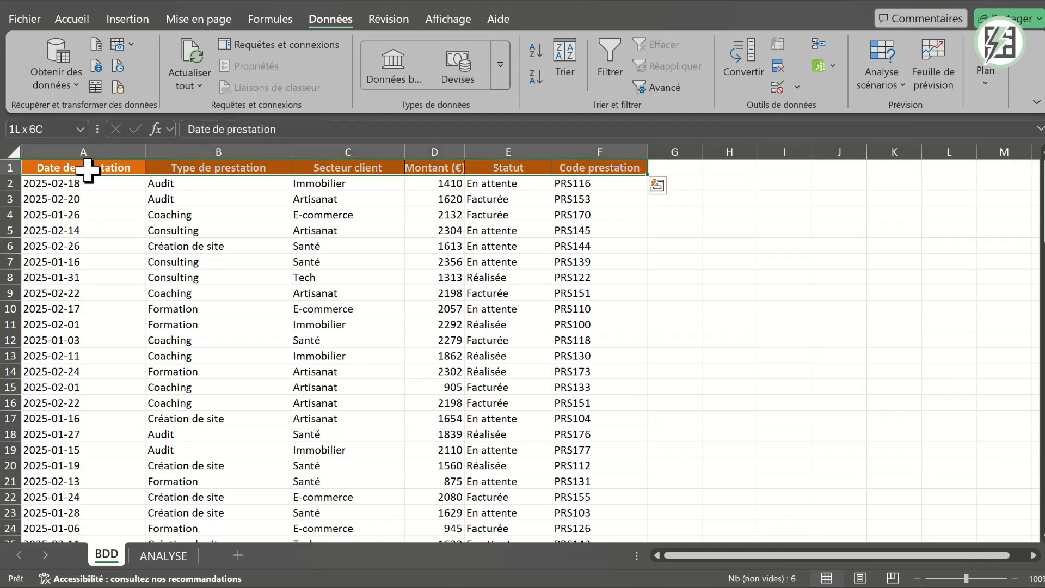
pyautogui.hotkey('ctrl', 'shift', 'Down')
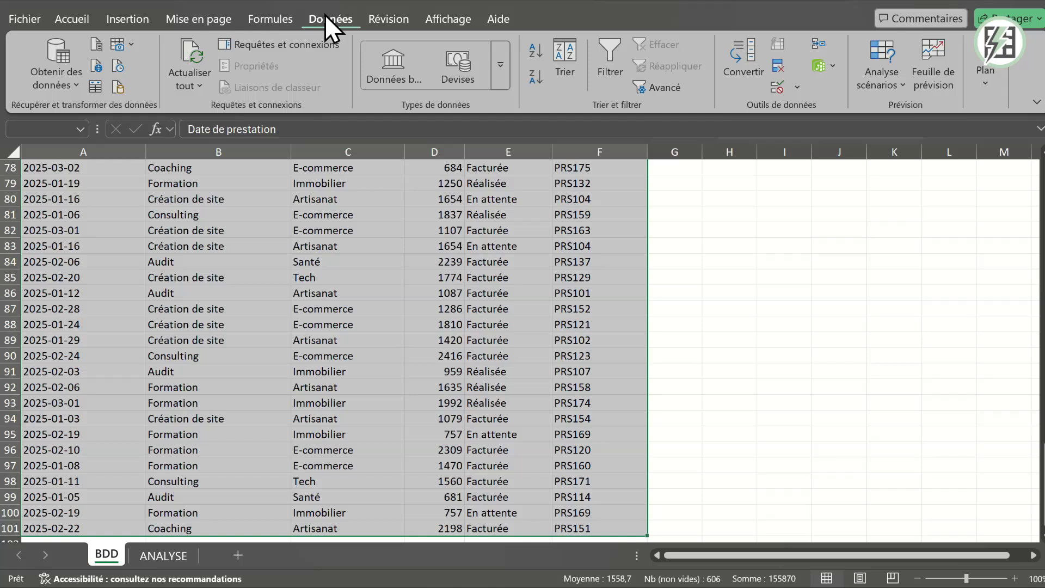
pyautogui.click(777, 69)
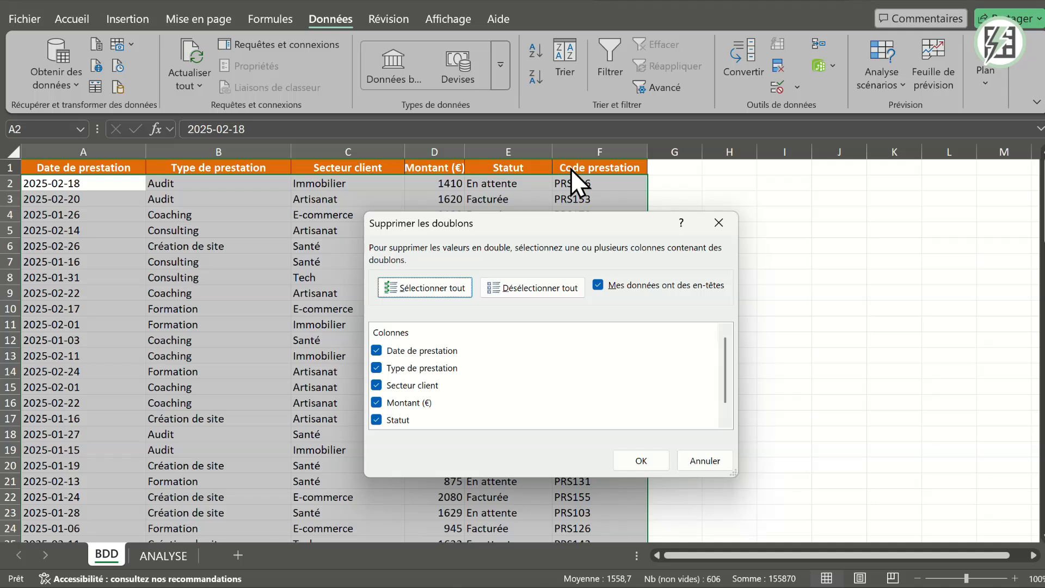
pyautogui.click(651, 455)
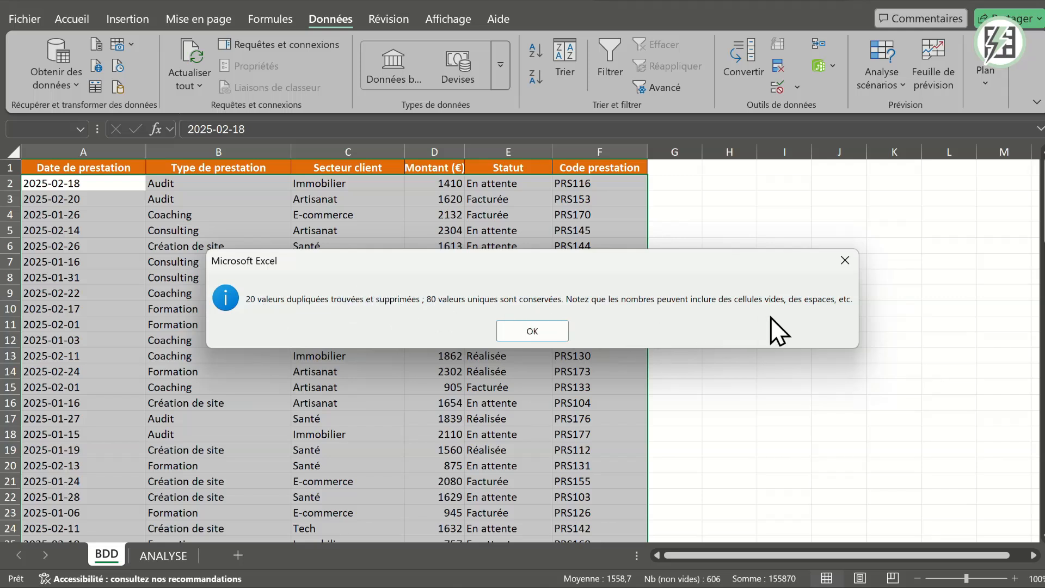
pyautogui.click(540, 329)
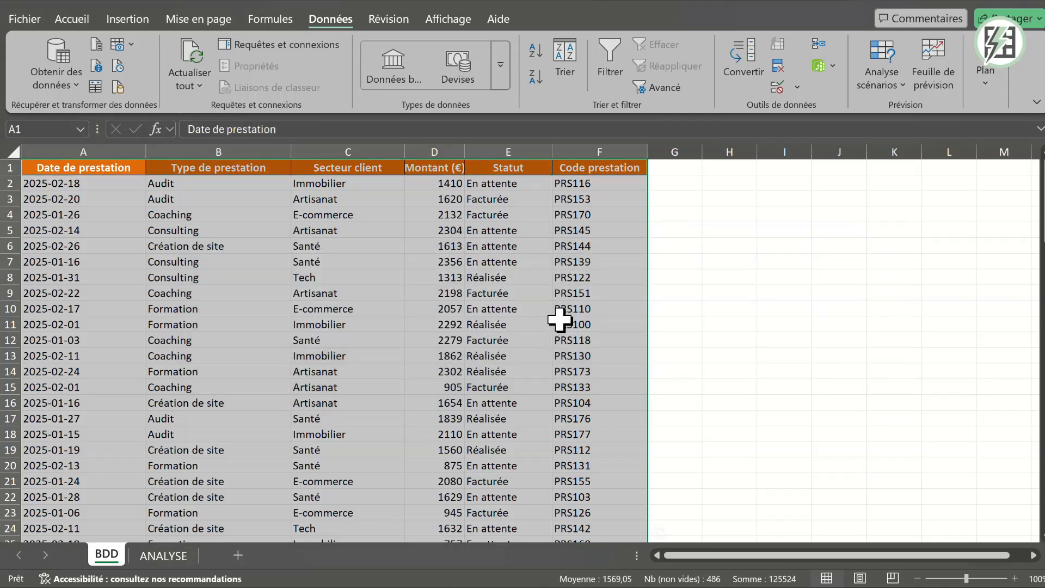
# - Count the remaining Code prestation entries and undo the duplicate removal
pyautogui.click(670, 325)
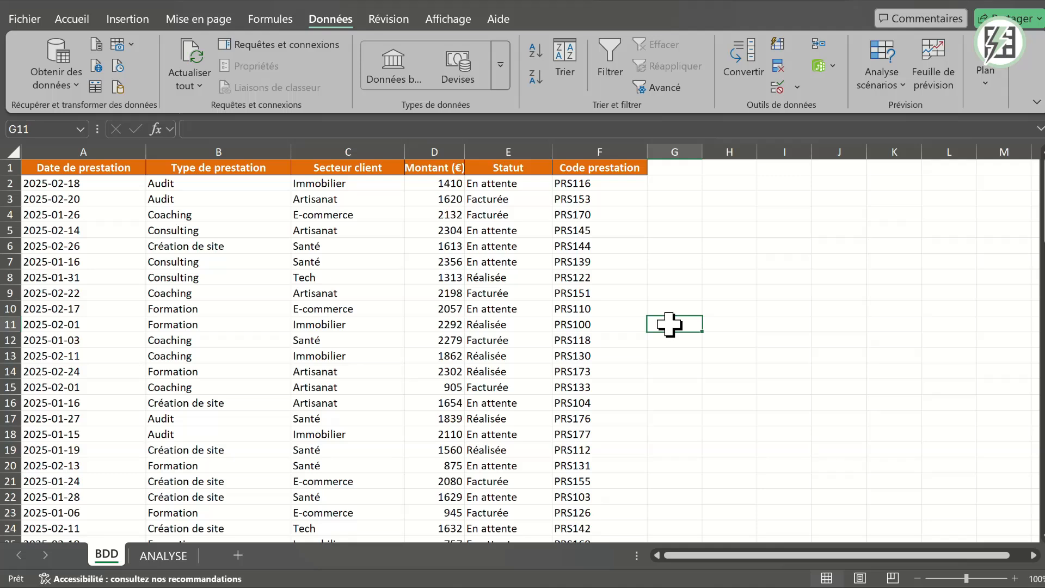
pyautogui.scroll(3, 774, 430)
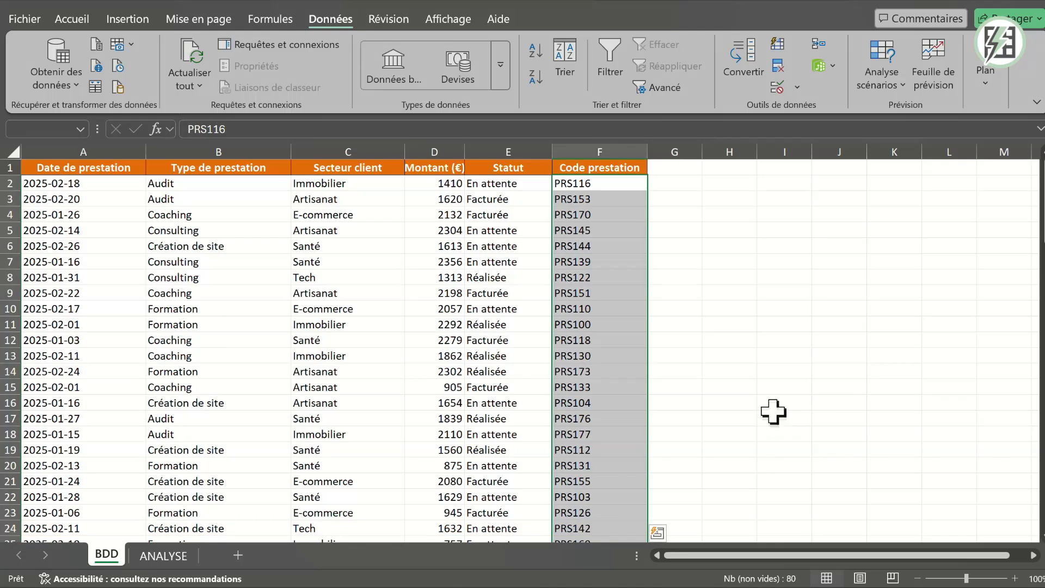
pyautogui.moveTo(774, 413); pyautogui.dragTo(775, 406)
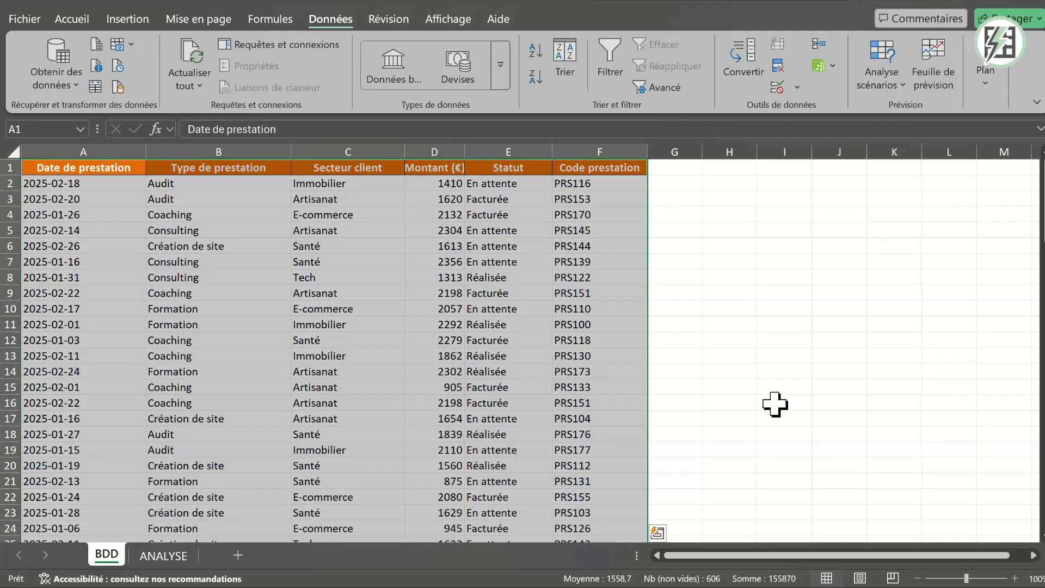
pyautogui.click(774, 404)
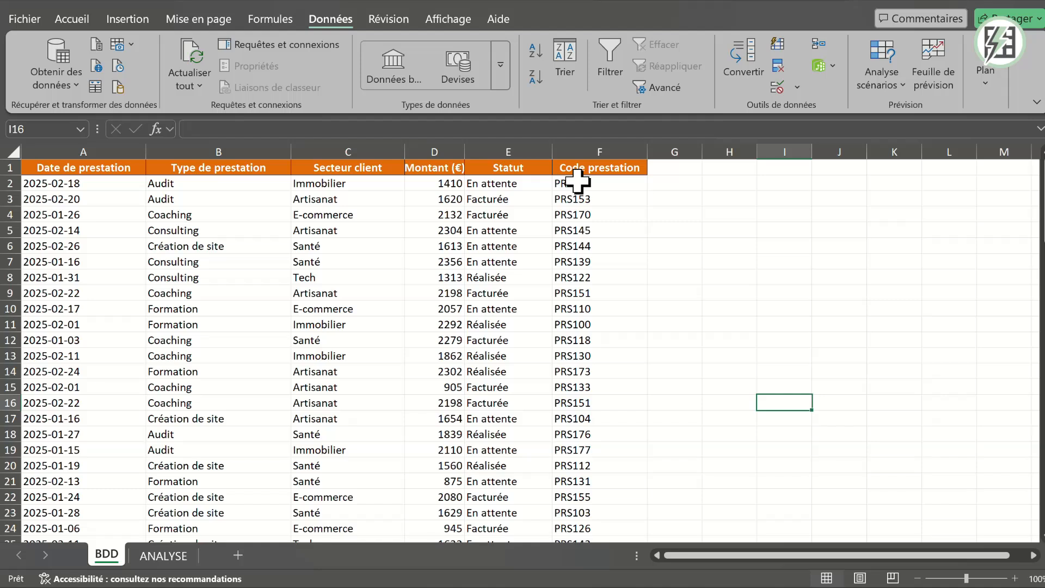
# - Recount the Code prestation values from F2 to the end of the restored table, then clear the selection
pyautogui.click(577, 181)
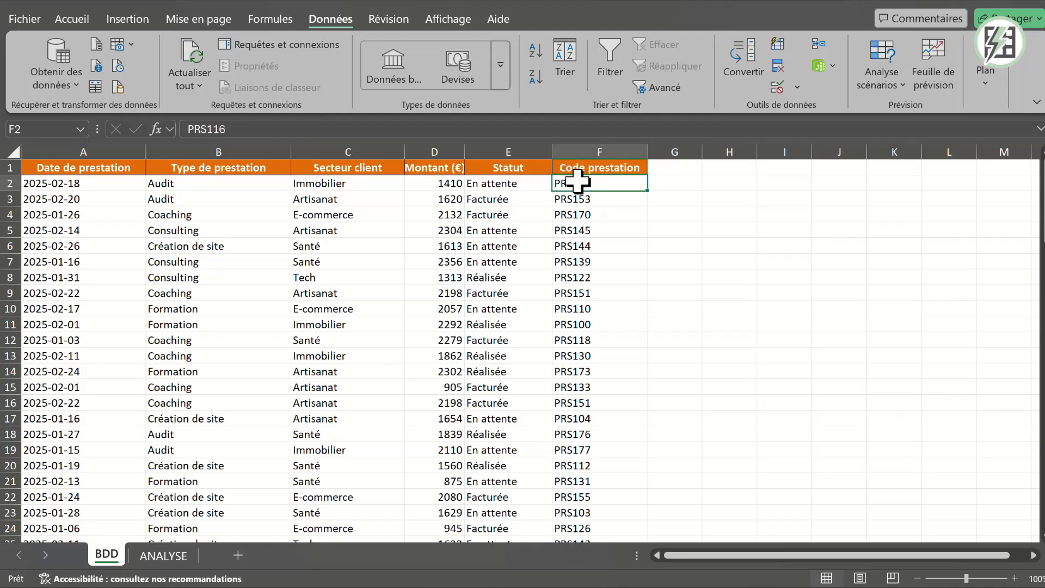
pyautogui.hotkey('ctrl', 'shift', 'Down')
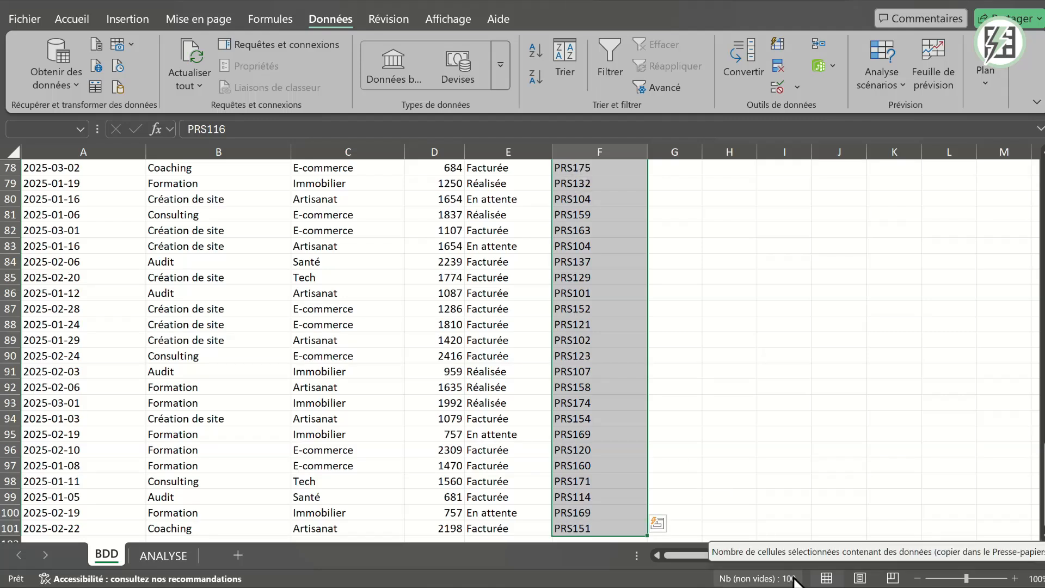
pyautogui.scroll(20, 737, 381)
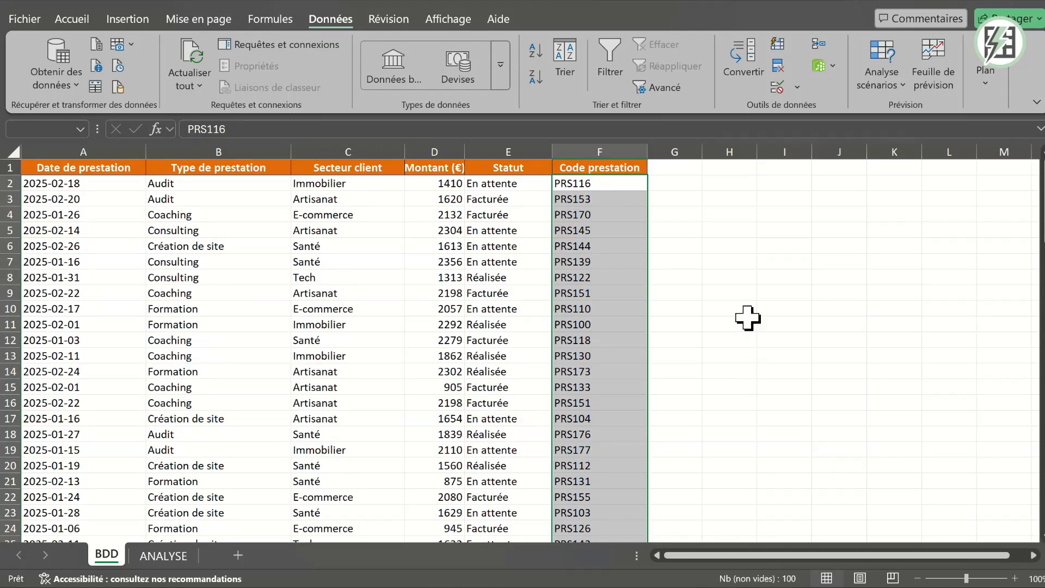
pyautogui.click(747, 314)
pyautogui.click(665, 213)
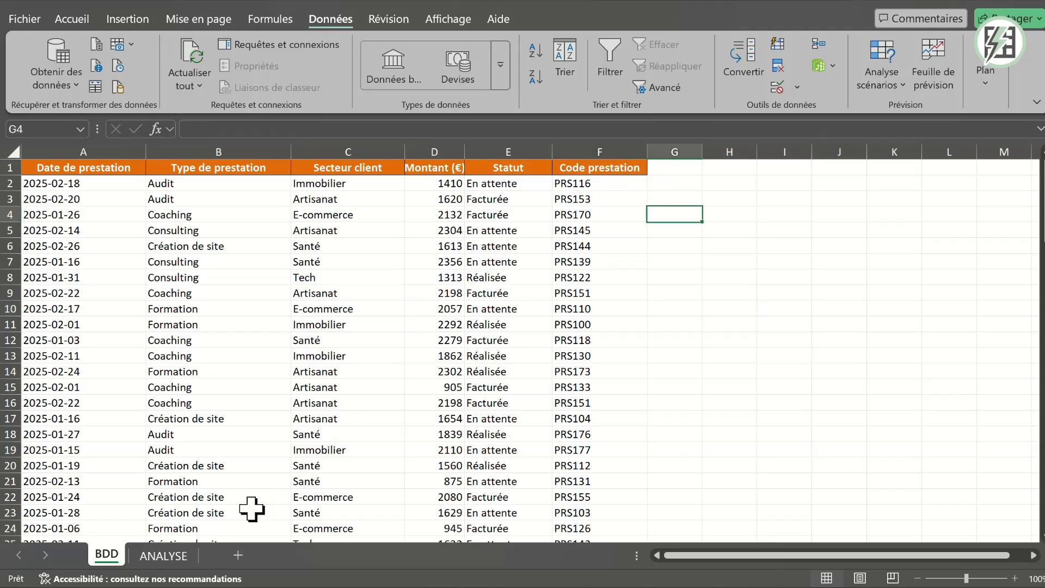
# - On the ANALYSE sheet, examine the pivot table's occurrences per service code and total the repeated codes in C3:C12
pyautogui.click(152, 560)
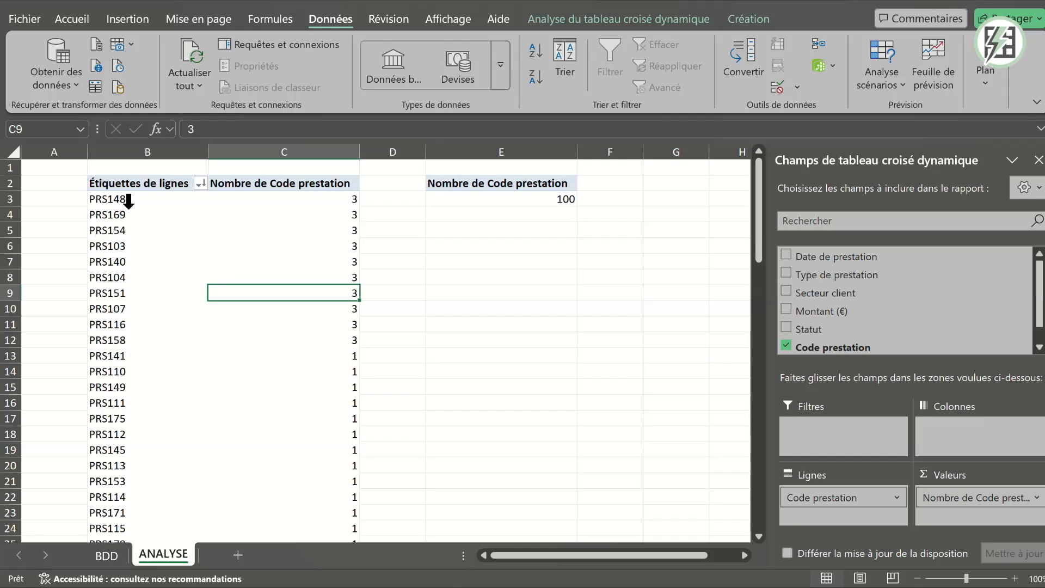
pyautogui.click(98, 202)
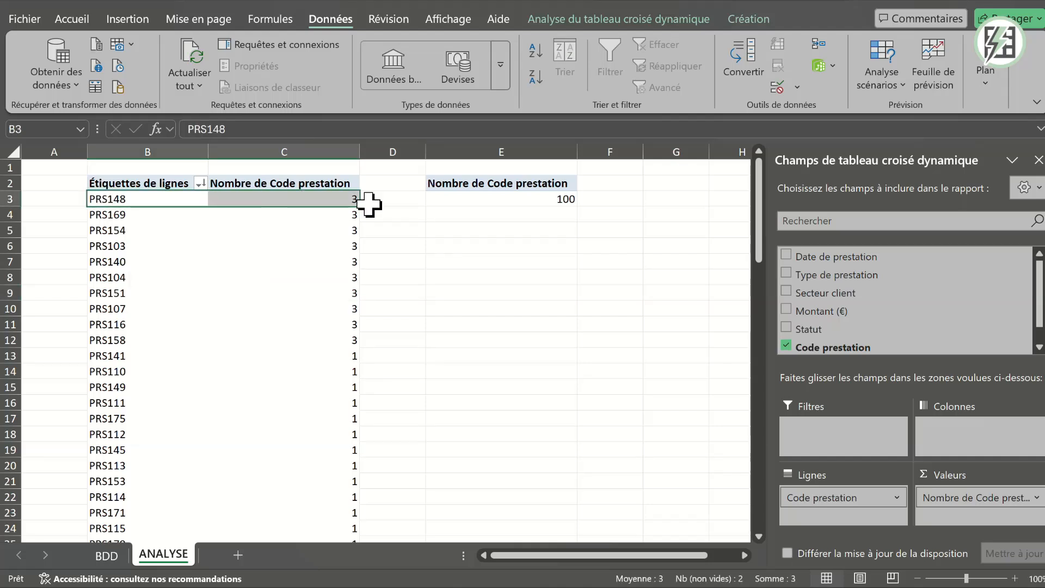
pyautogui.click(132, 218)
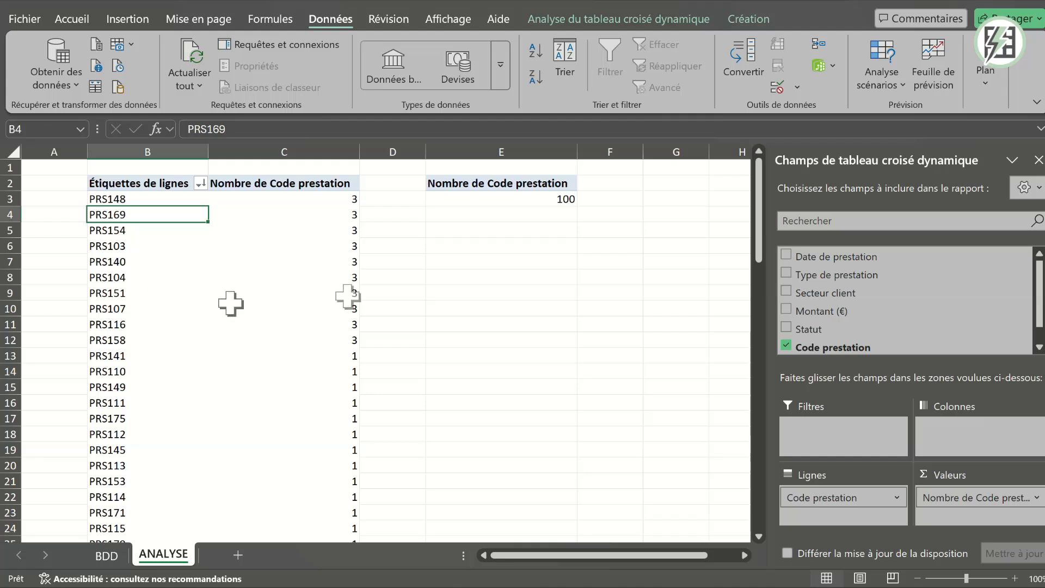
pyautogui.click(346, 340)
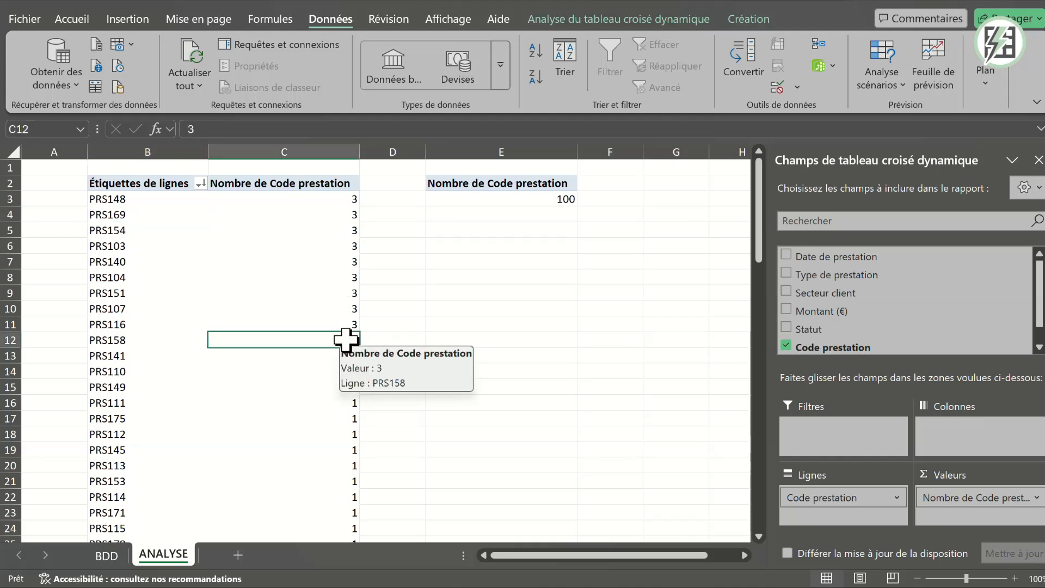
pyautogui.moveTo(346, 340); pyautogui.dragTo(334, 201)
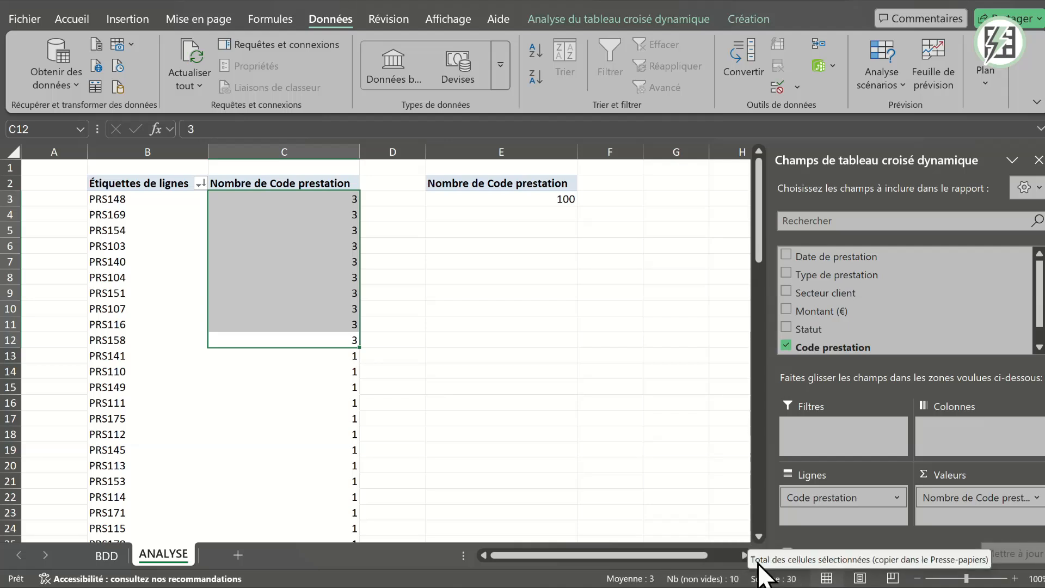
pyautogui.click(580, 211)
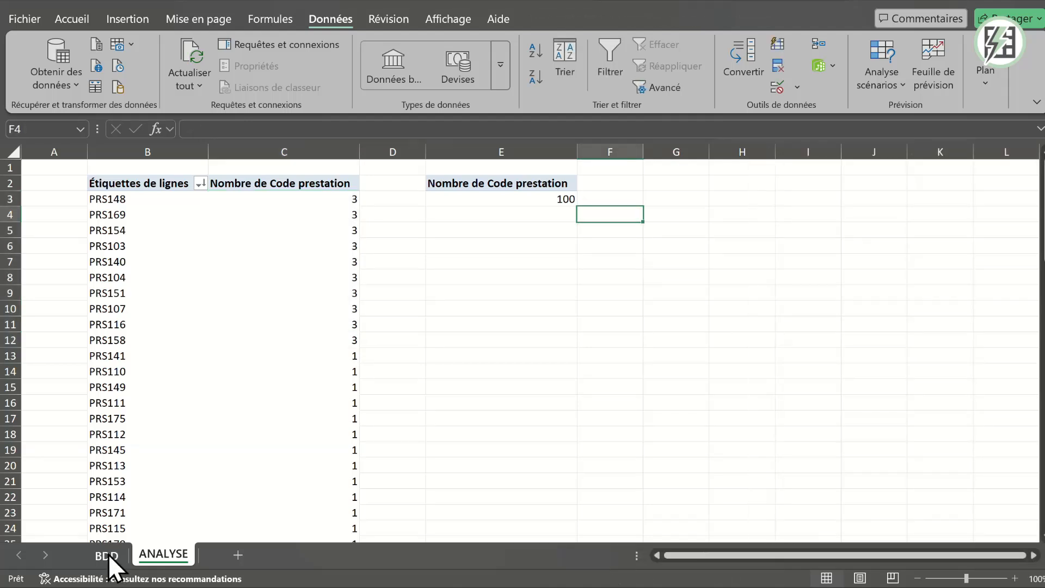
# - Back on the BDD sheet, remove duplicates from the full table with headers, keeping all columns checked for comparison
pyautogui.click(108, 554)
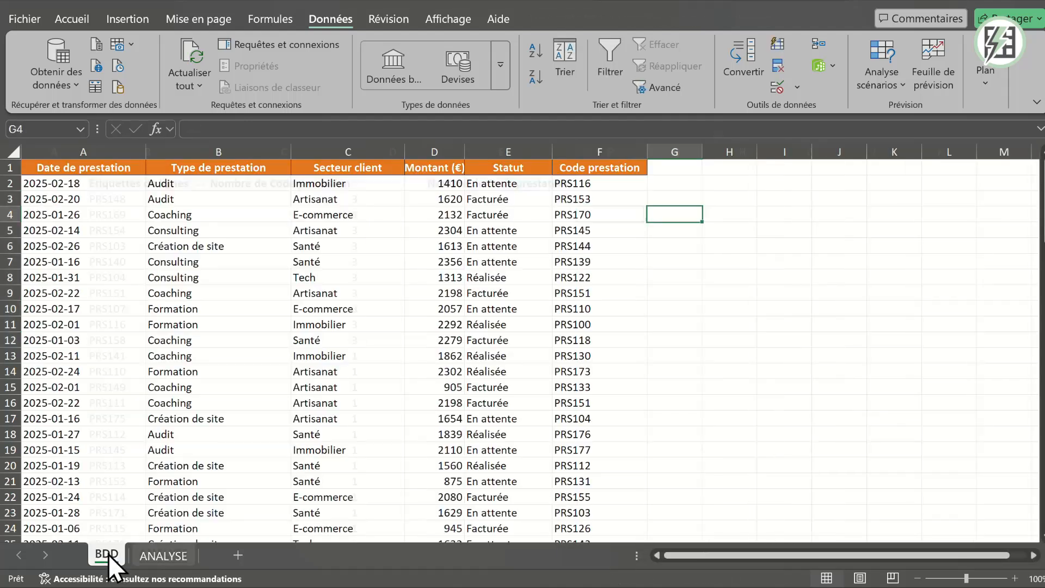
pyautogui.click(592, 168)
pyautogui.hotkey('ctrl', 'shift', 'Left')
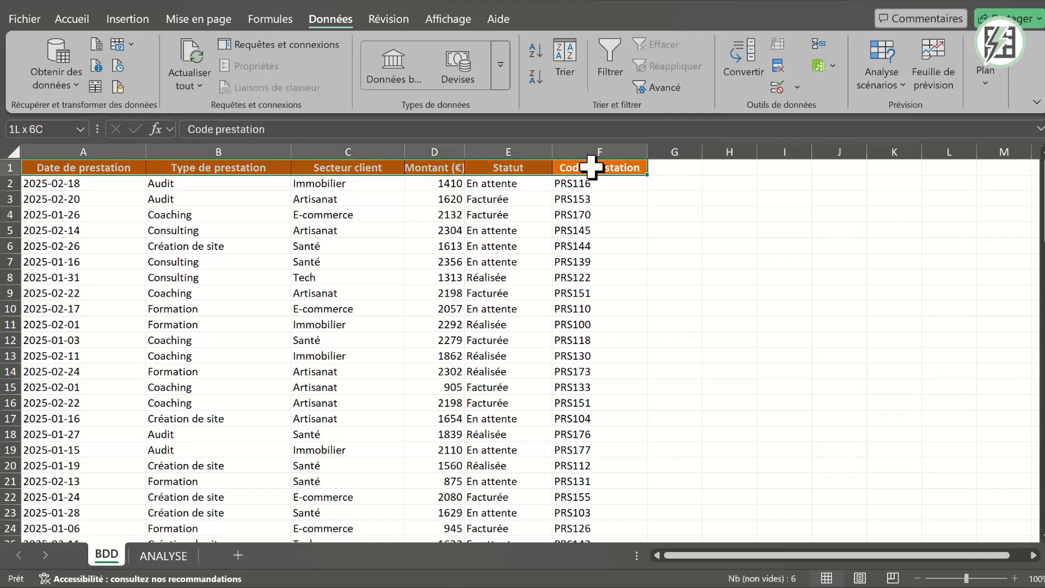
pyautogui.hotkey('ctrl', 'shift', 'Down')
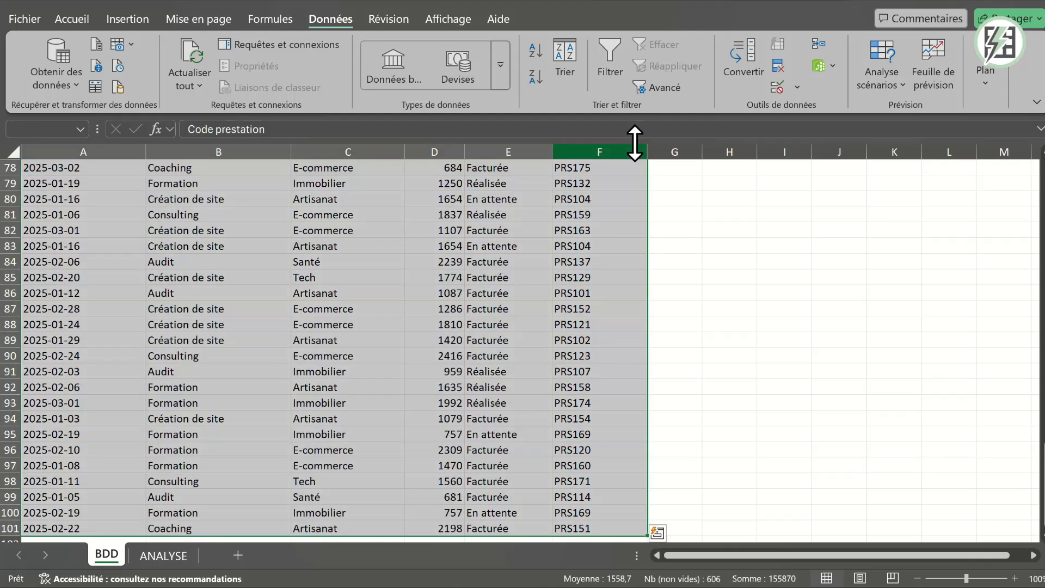
pyautogui.click(777, 67)
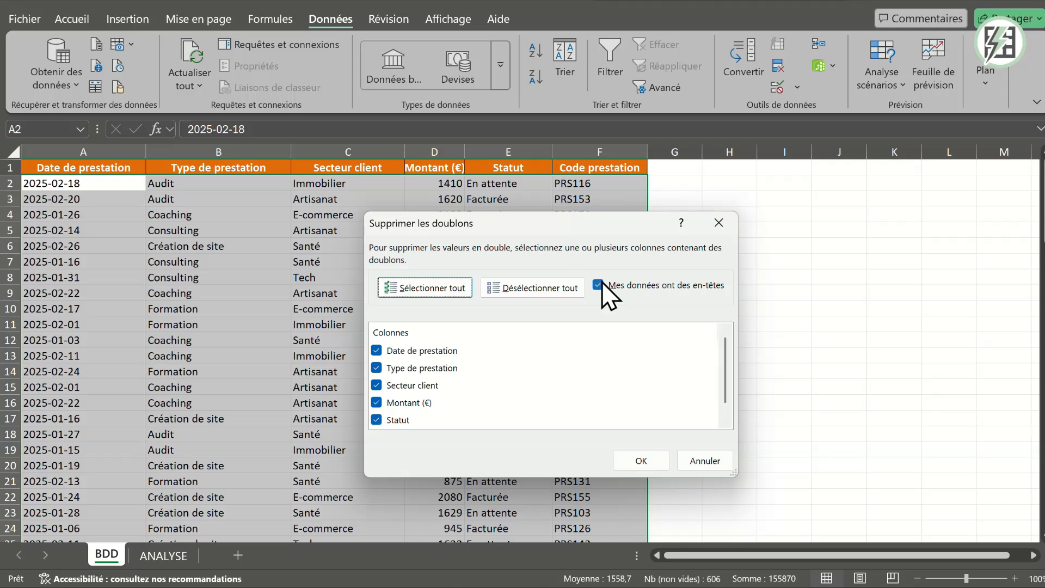
pyautogui.click(648, 462)
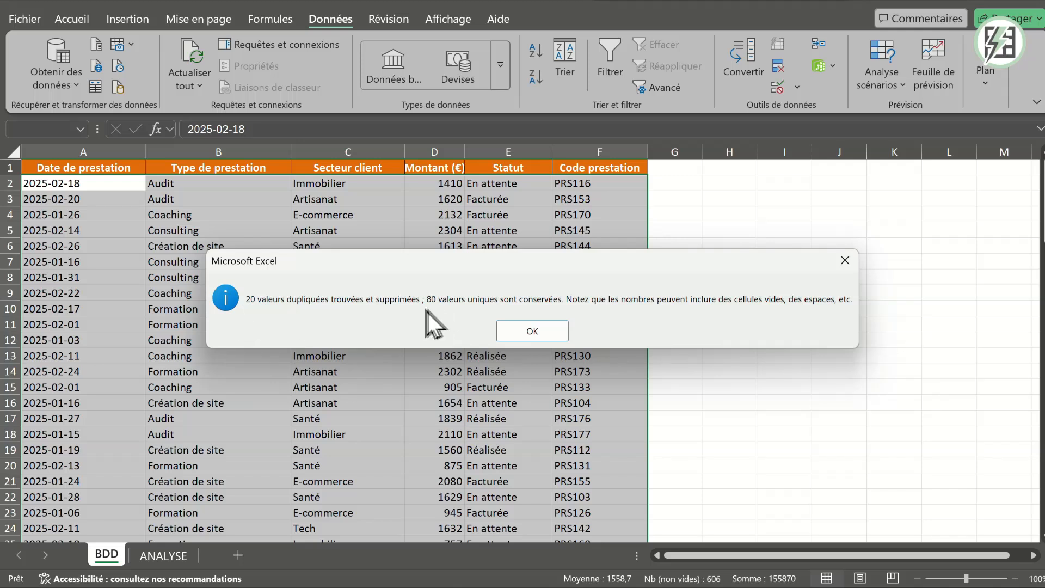
pyautogui.click(539, 330)
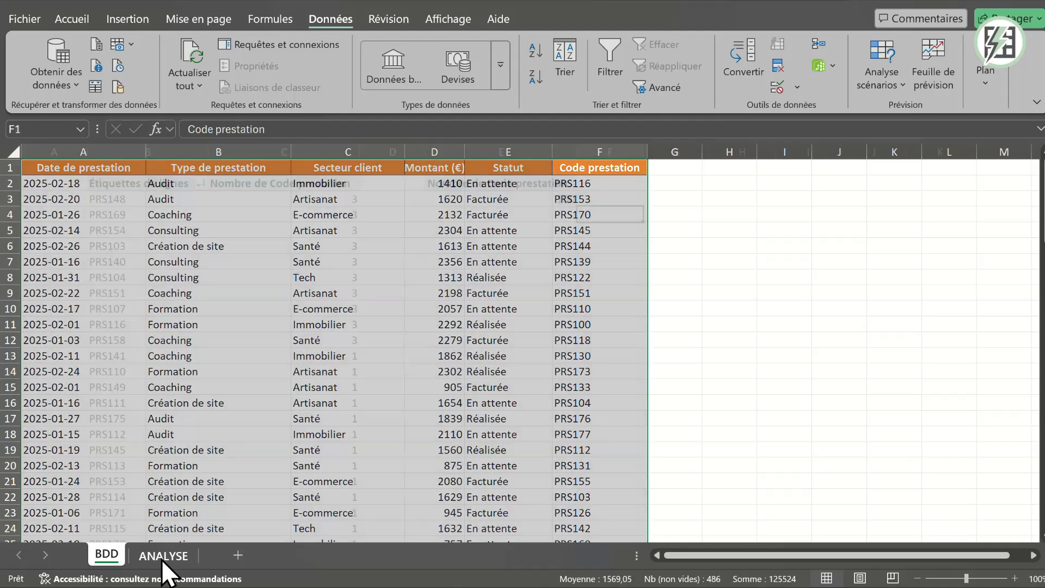
# - Refresh the pivot table of Code prestation counts on the ANALYSE sheet to reflect the deduplicated data
pyautogui.click(162, 558)
pyautogui.click(248, 249)
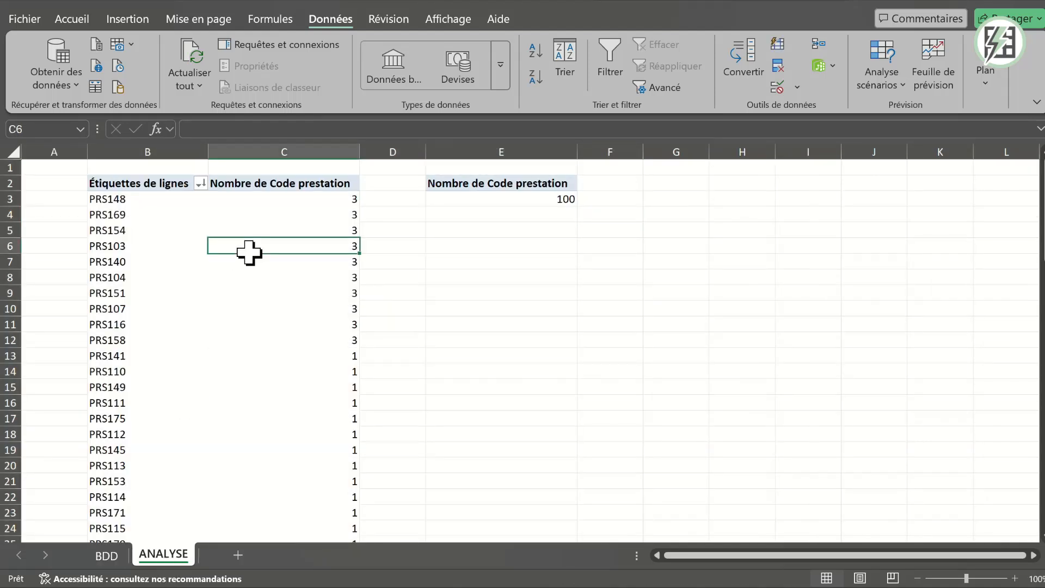
pyautogui.rightClick(251, 253)
pyautogui.click(332, 341)
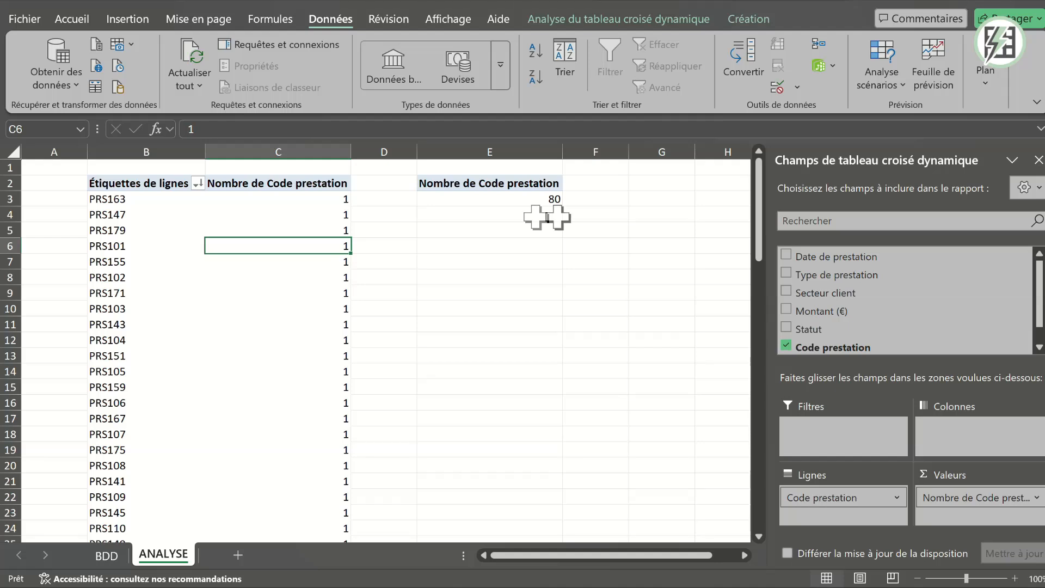
# - Check the refreshed occurrence counts per service code from C3 downward, then return to the BDD sheet and clear the table selection
pyautogui.click(274, 198)
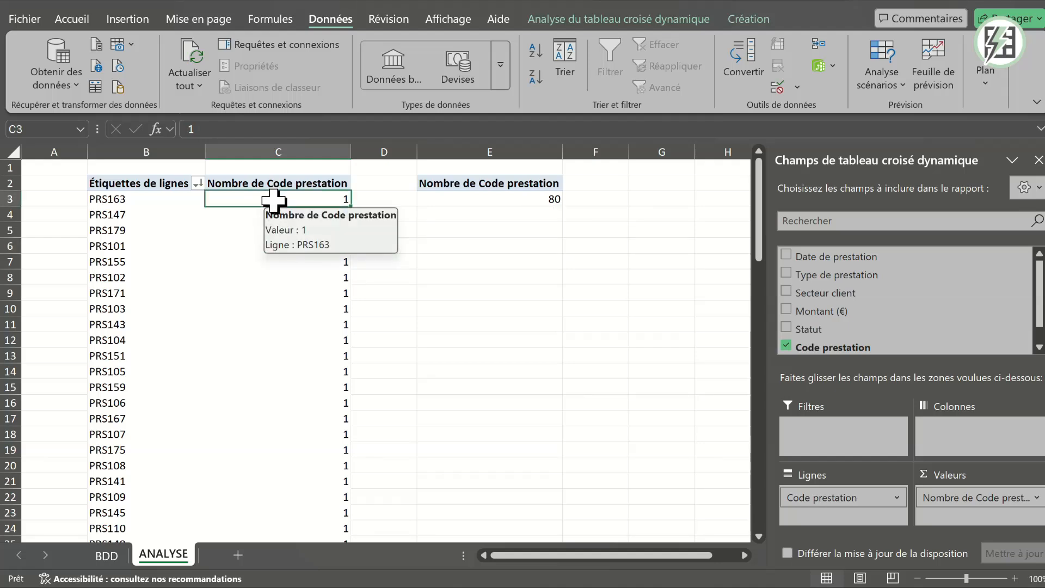
pyautogui.scroll(-7, 320, 255)
pyautogui.scroll(-7, 318, 260)
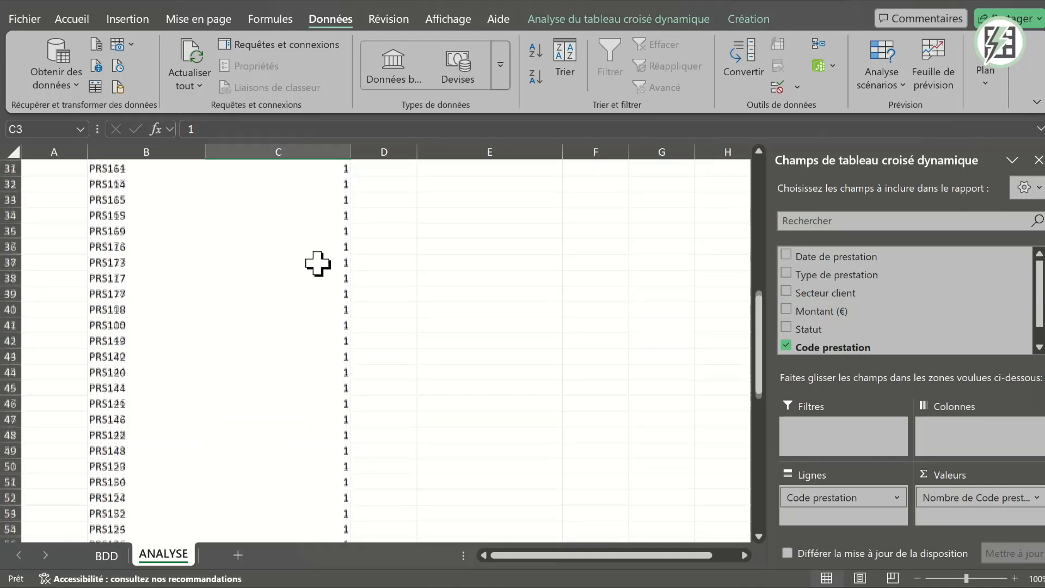
pyautogui.hotkey('ctrl', 'pageup')
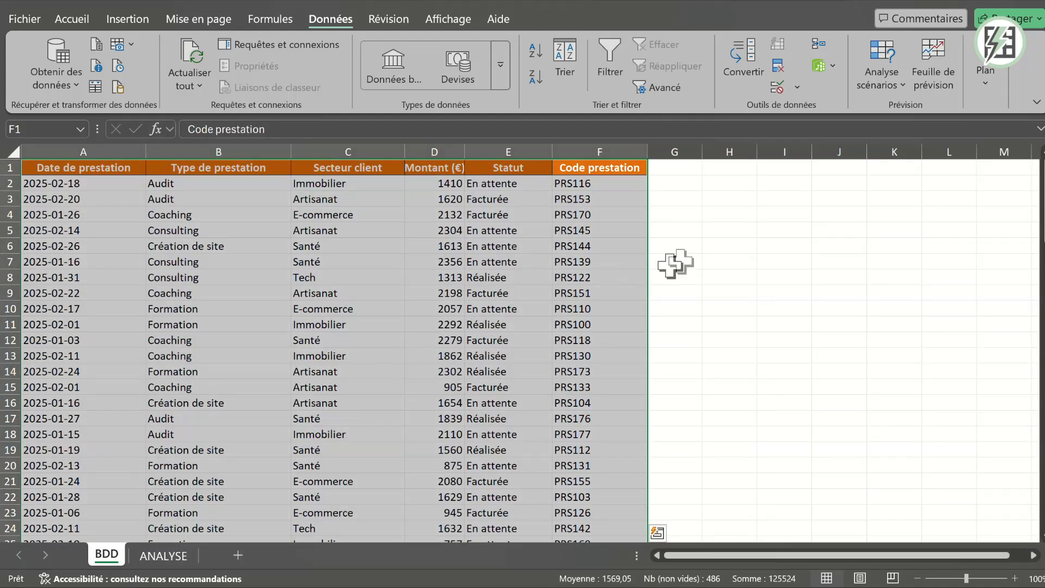
pyautogui.click(699, 252)
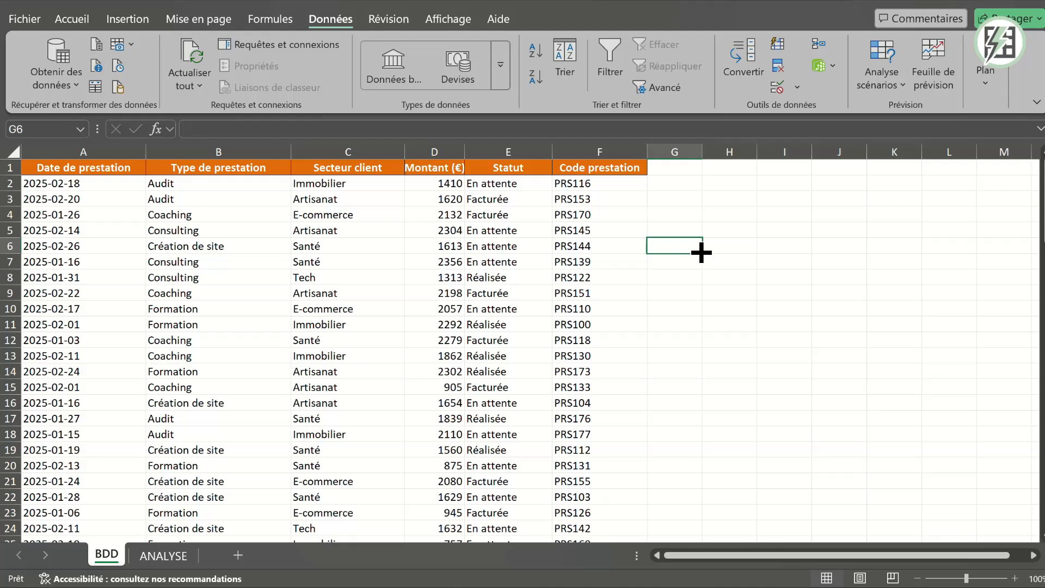